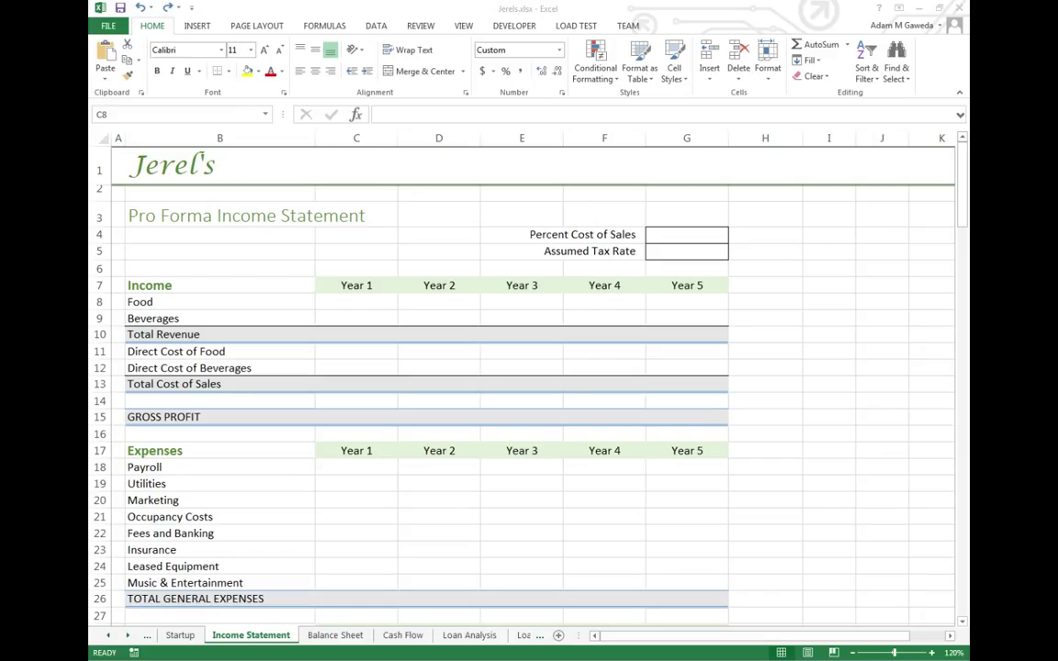
Step: Enter Year 1 Food revenue of 800,000 in C8 and Beverages of 300,000 in C9
click(365, 299)
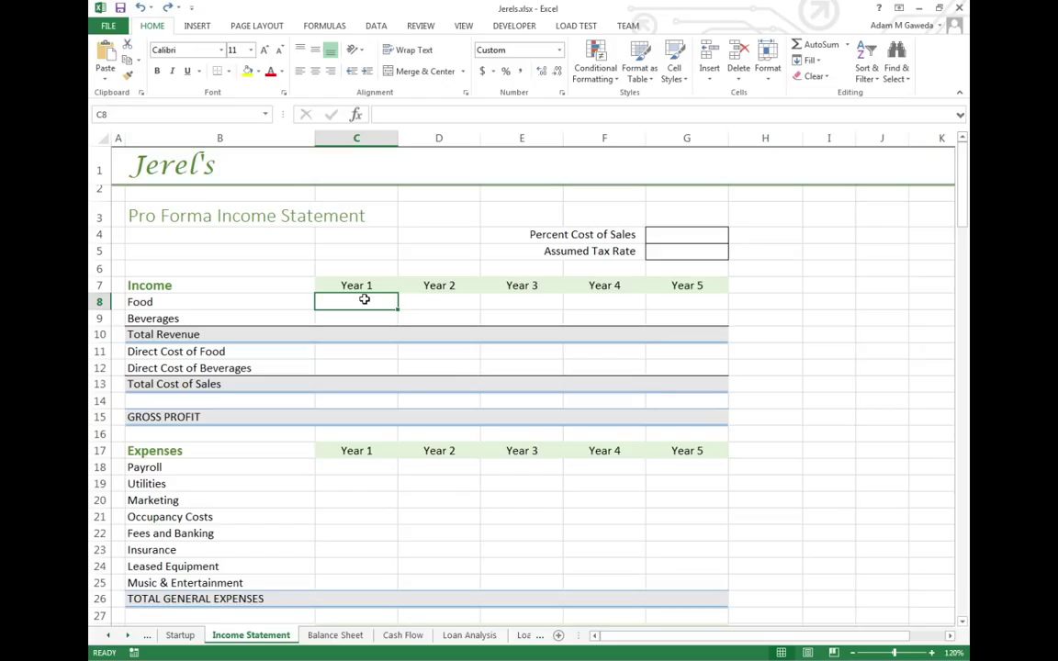
text(8000)
key(BackSpace)
key(BackSpace)
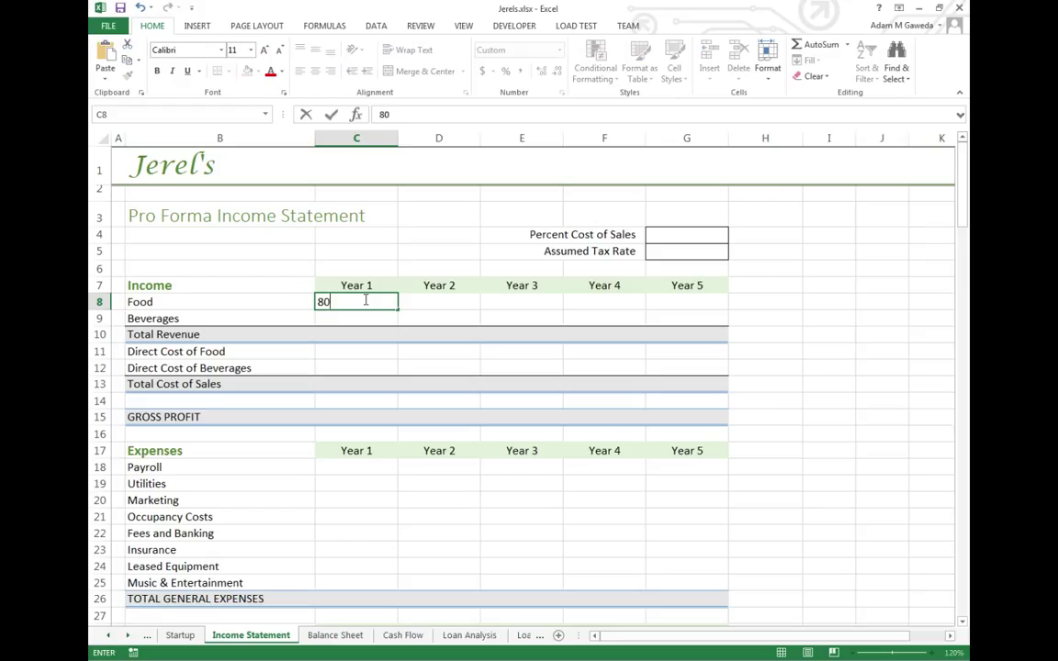
text(00,00)
key(Return)
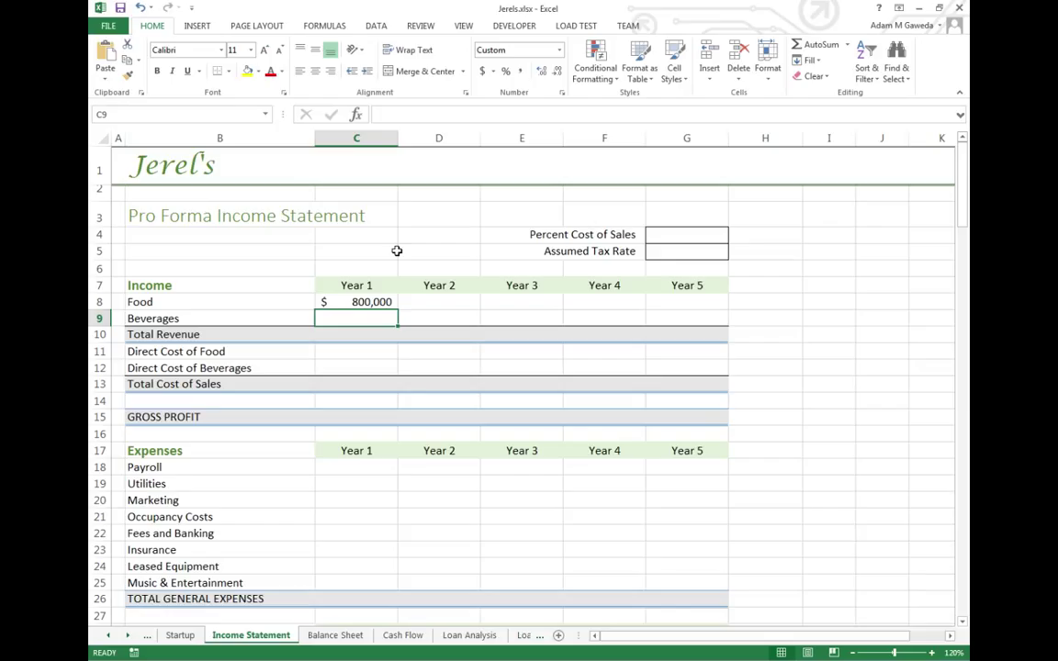
text(300)
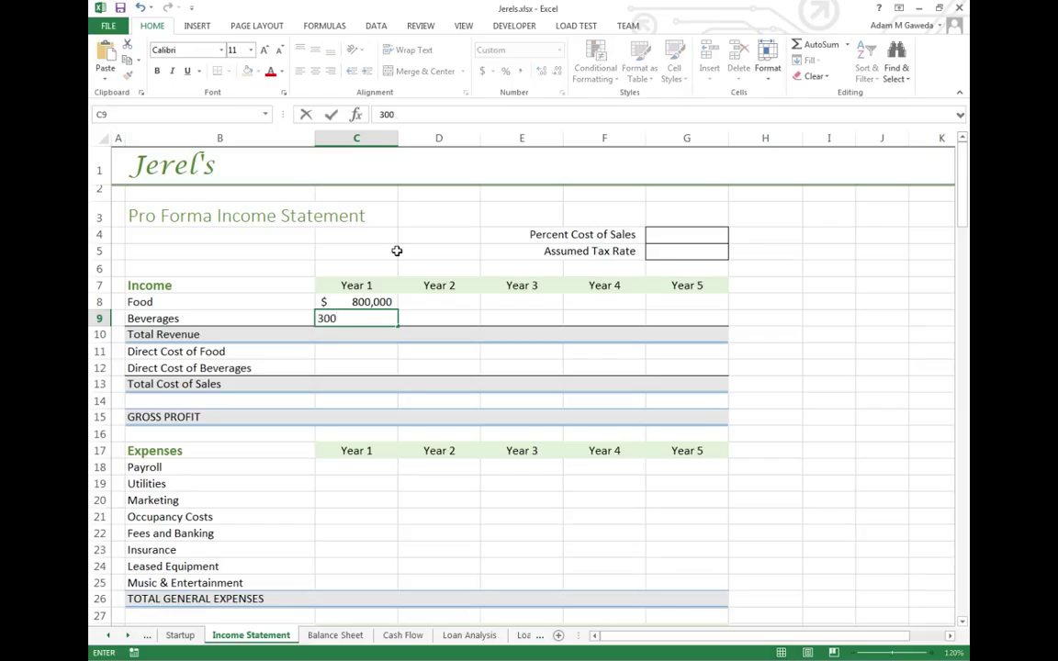
text(,000)
key(Return)
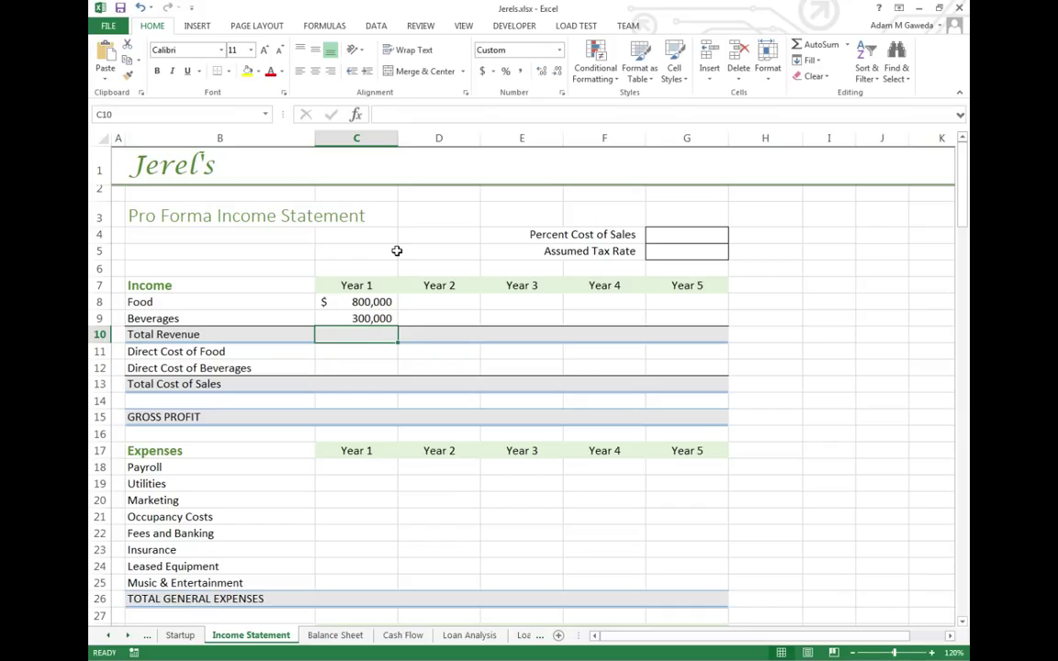
Step: Enter the Total Revenue formula =C8+C9 in C10, giving 1,100,000
text(=)
key(Up)
key(Up)
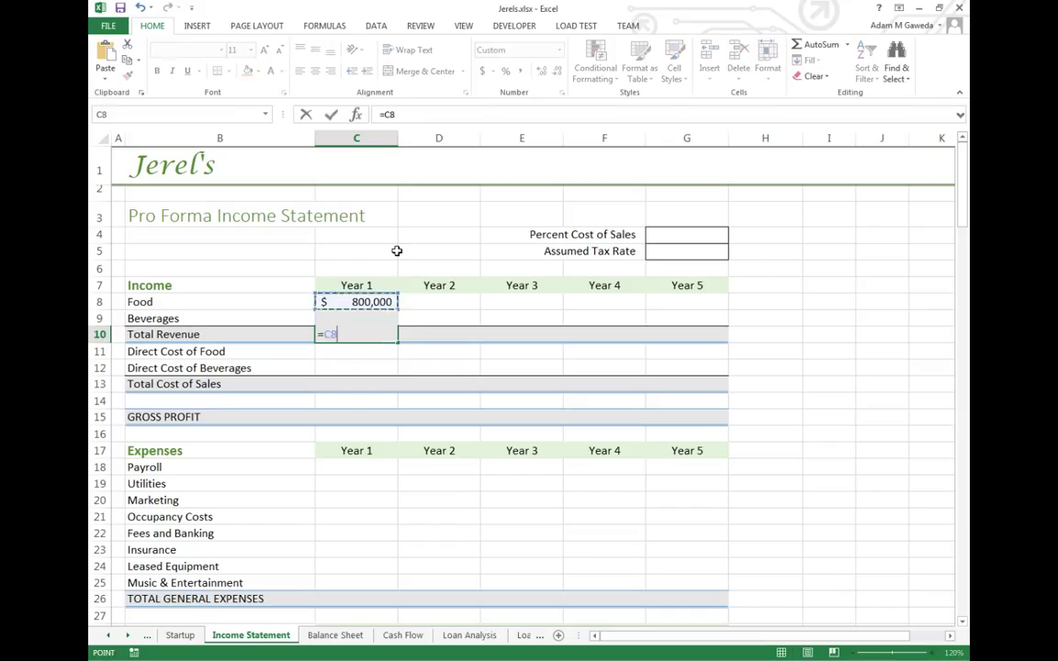
text(+)
key(Up)
key(Return)
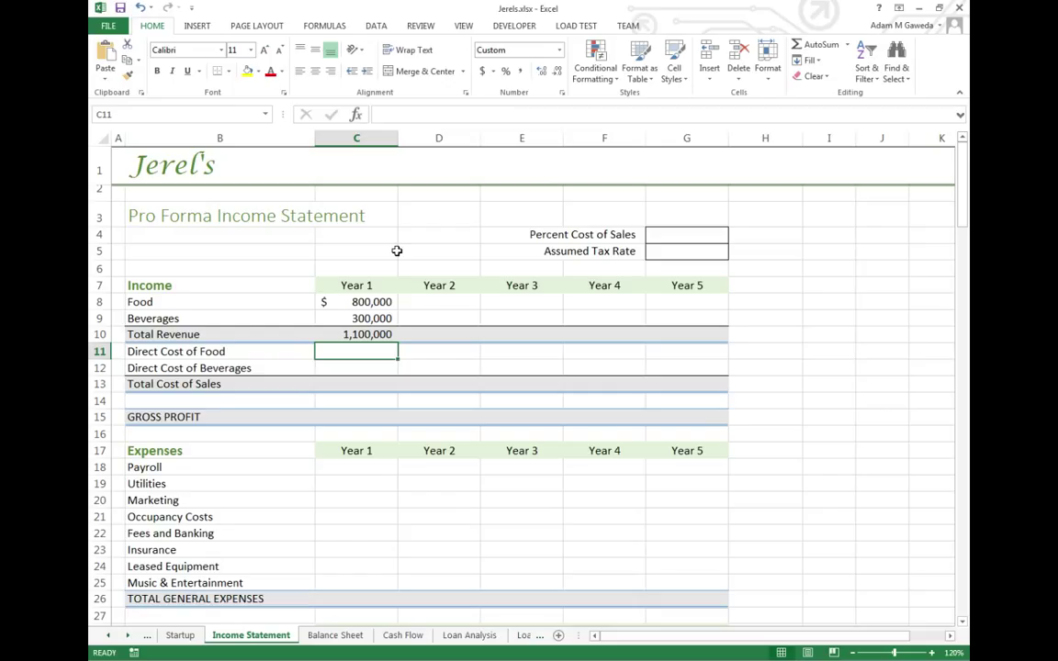
Step: Enter Year 5 Food 1,200,000 in G8, Beverages 400,000 in G9, and =G8+G9 in G10
click(685, 302)
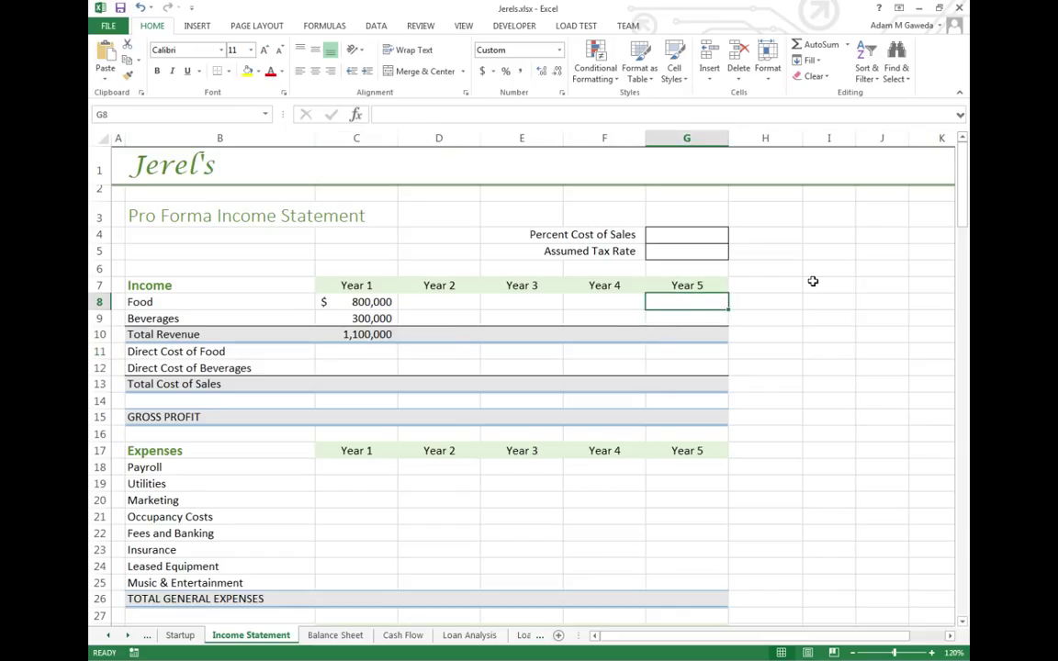
text(1)
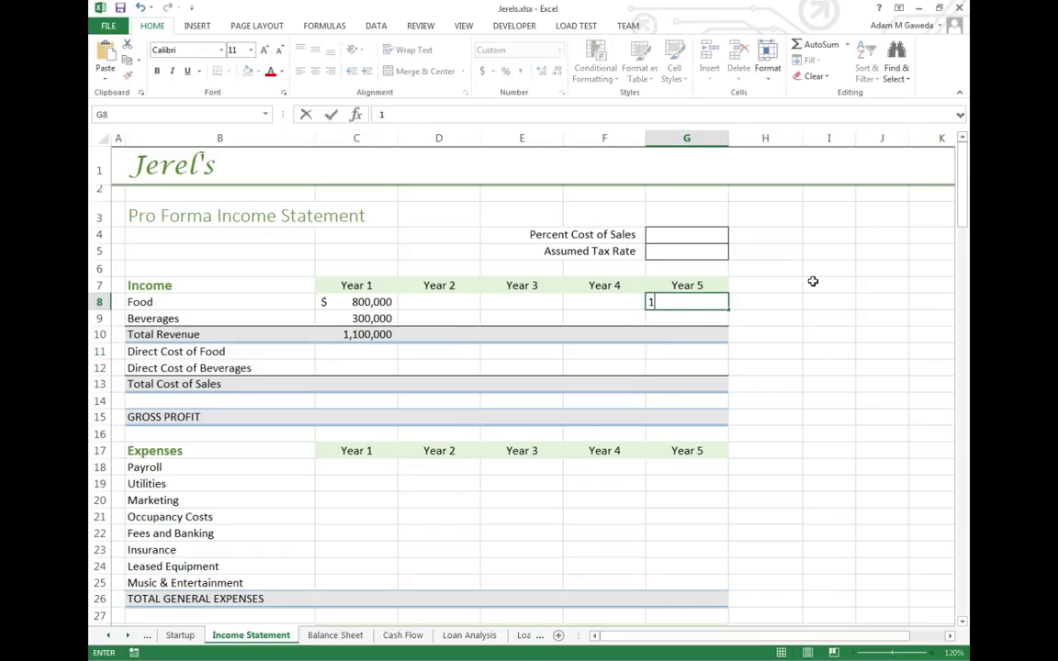
text(,200,00000)
key(Return)
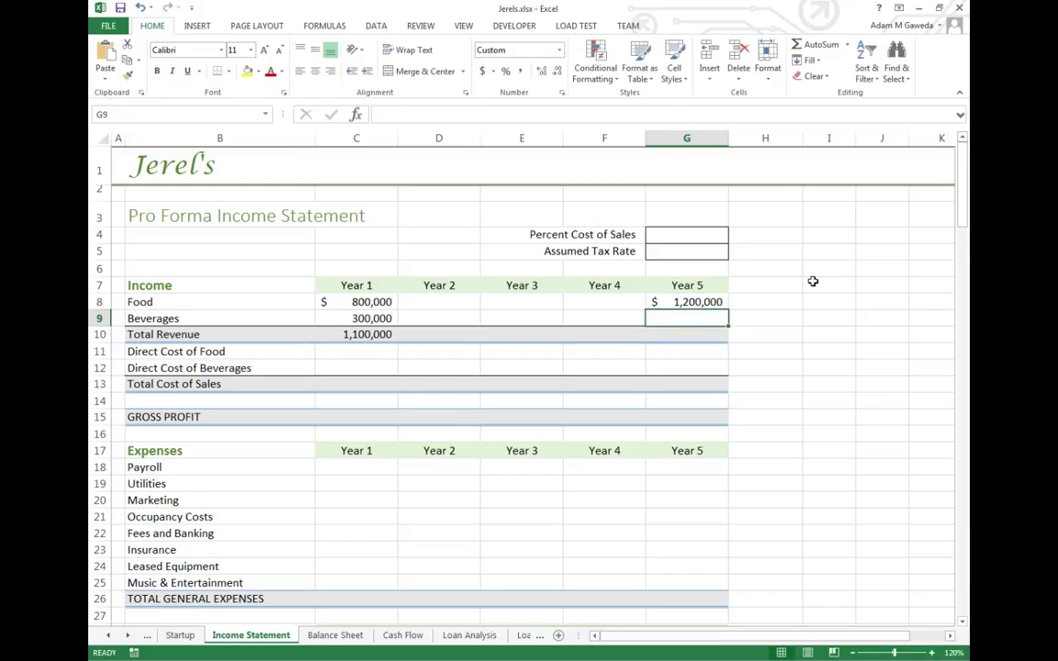
text(40)
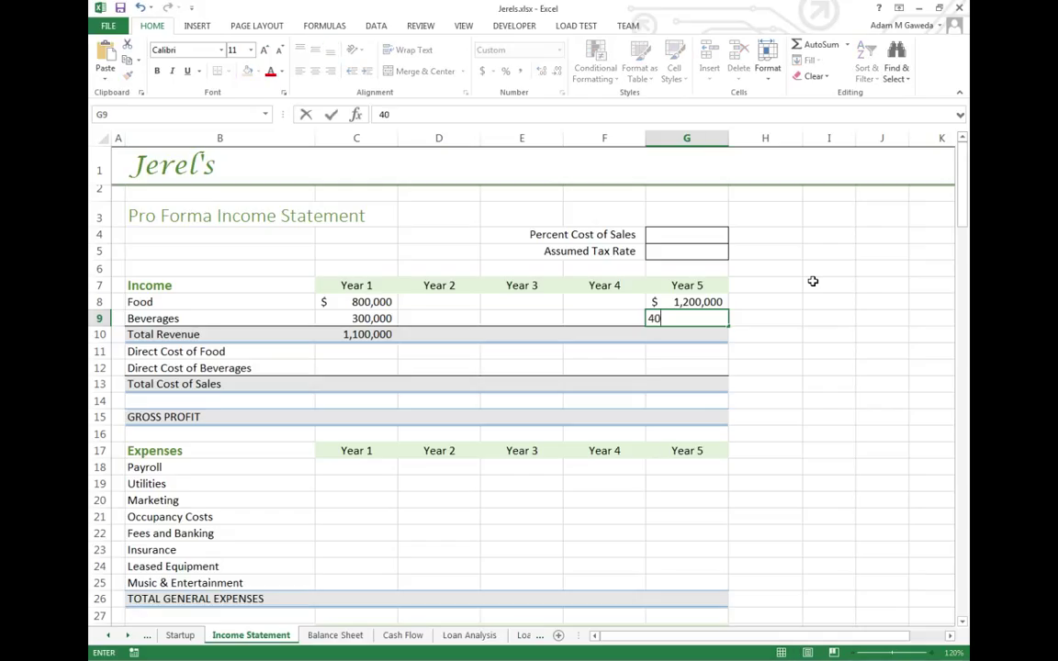
text(0,0000)
key(Return)
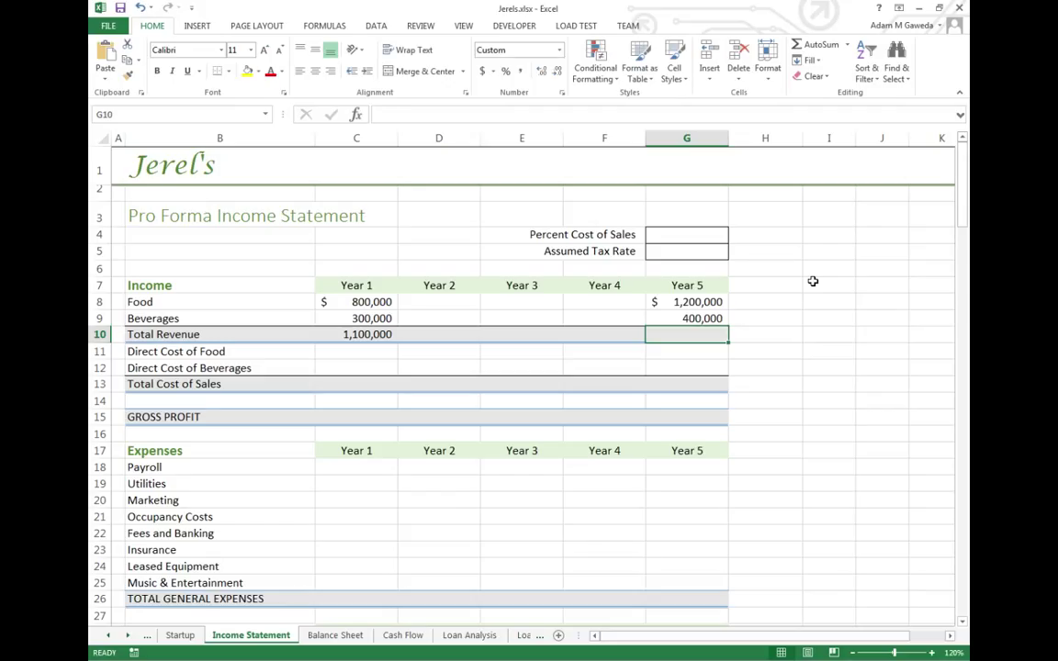
text(=G8+)
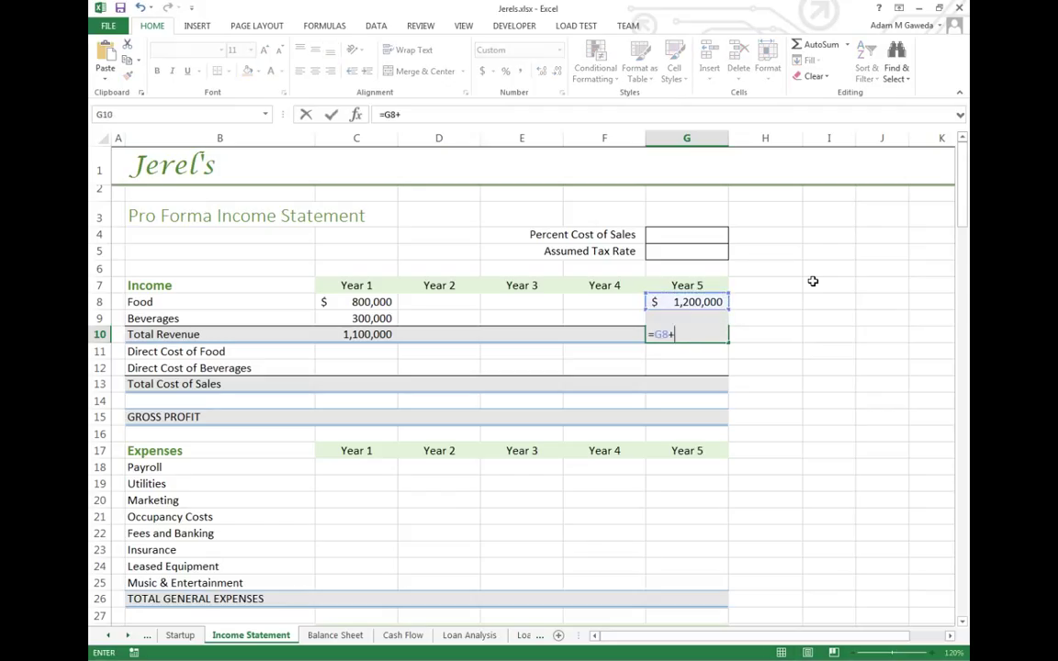
text(G9)
key(Return)
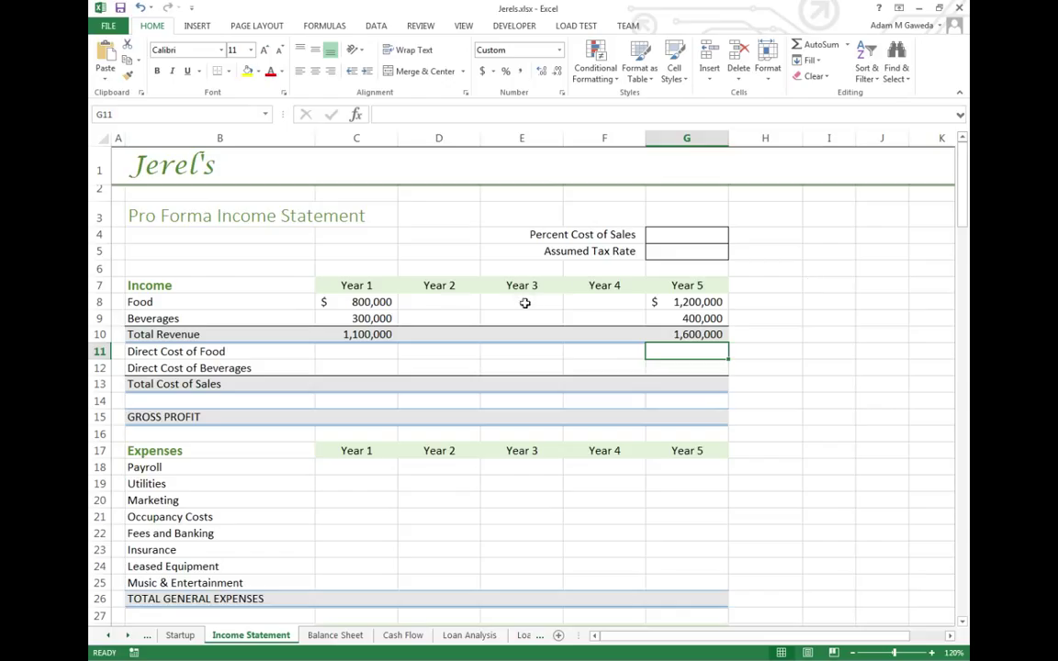
Step: Select C8:G9, the Food and Beverages rows from Year 1 to Year 5
drag(436, 302, 617, 318)
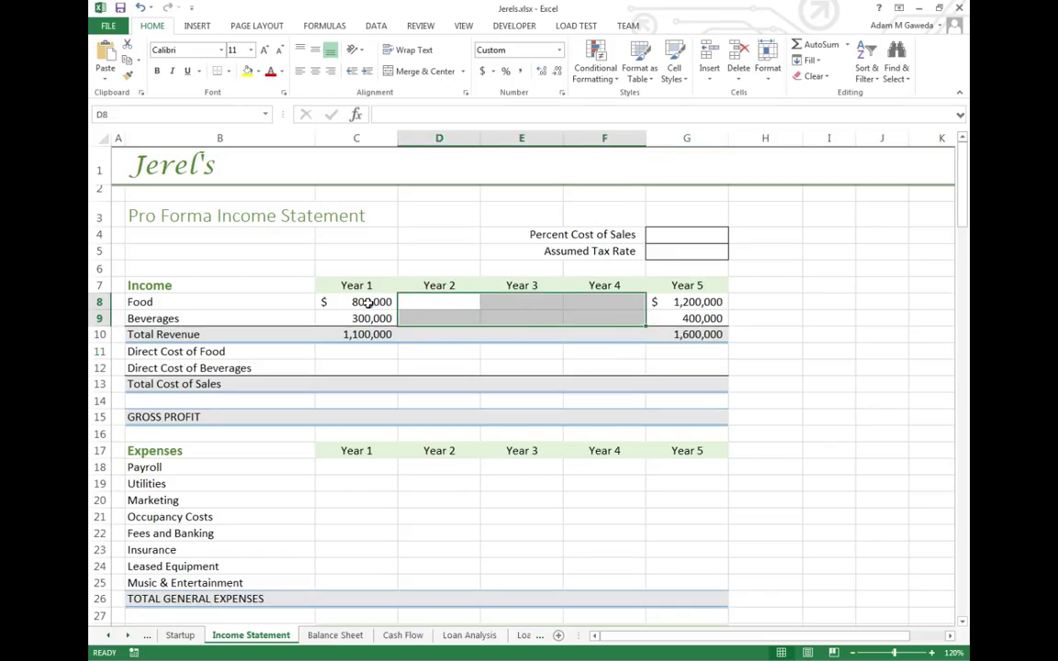
drag(378, 302, 689, 318)
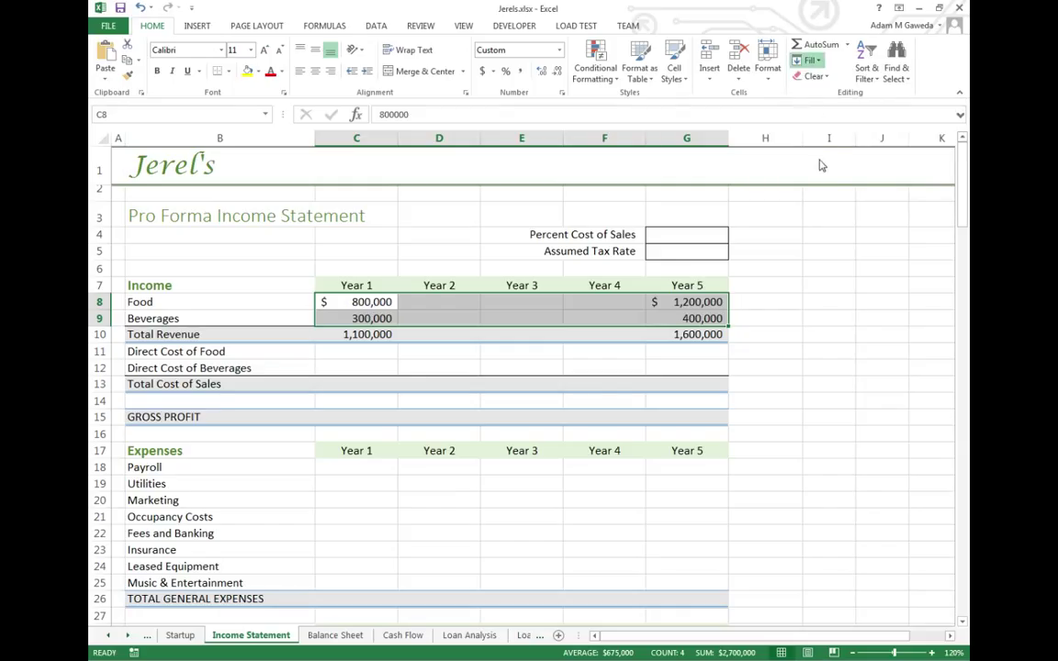
Step: Fill Years 2–4 with a Linear trend series: Food 900,000–1,100,000, Beverages 325,000–375,000
key(alt+h)
key(f)
key(i)
key(s)
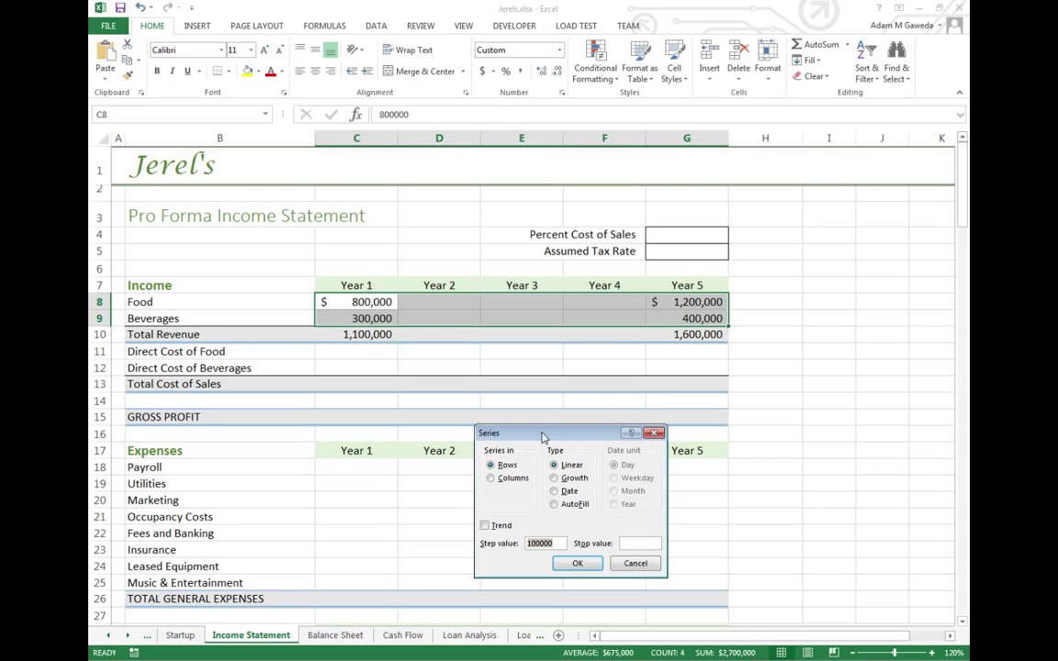
drag(543, 436, 522, 111)
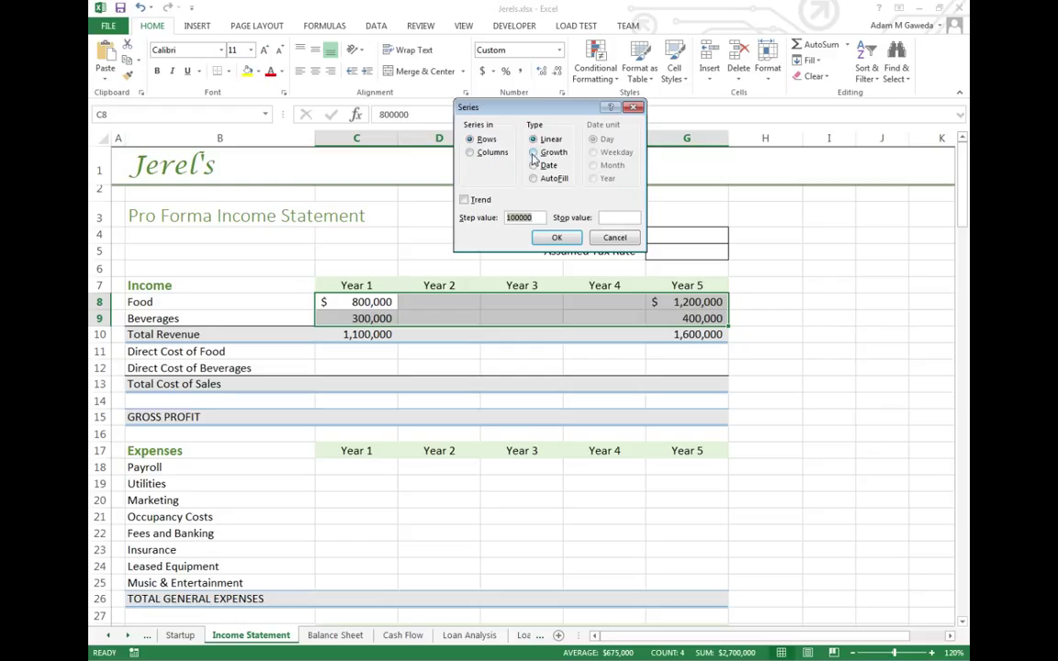
click(465, 199)
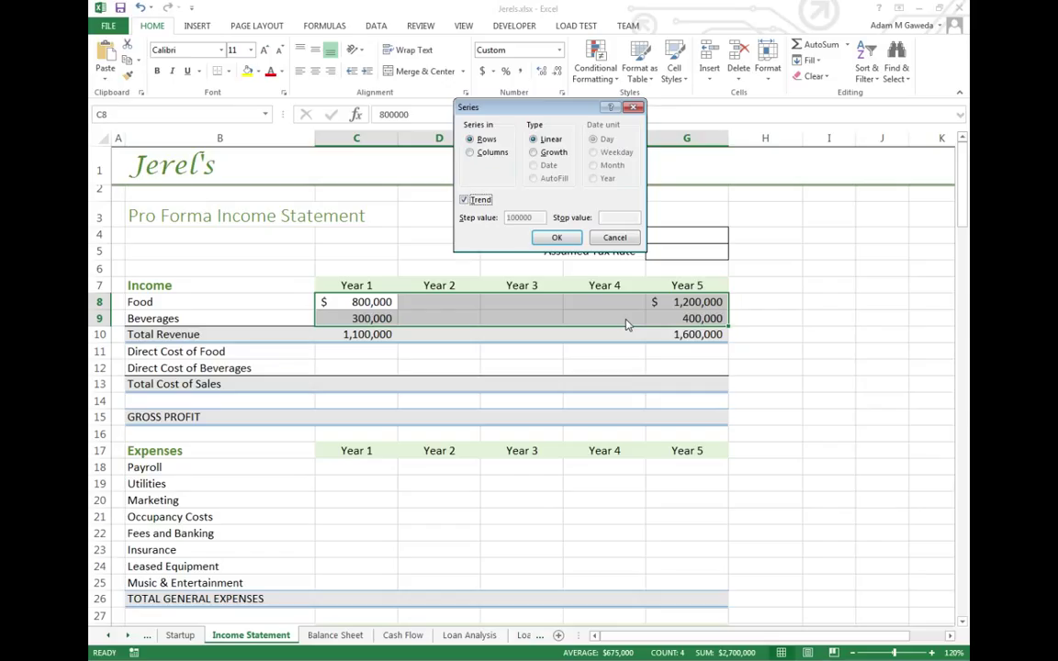
click(557, 239)
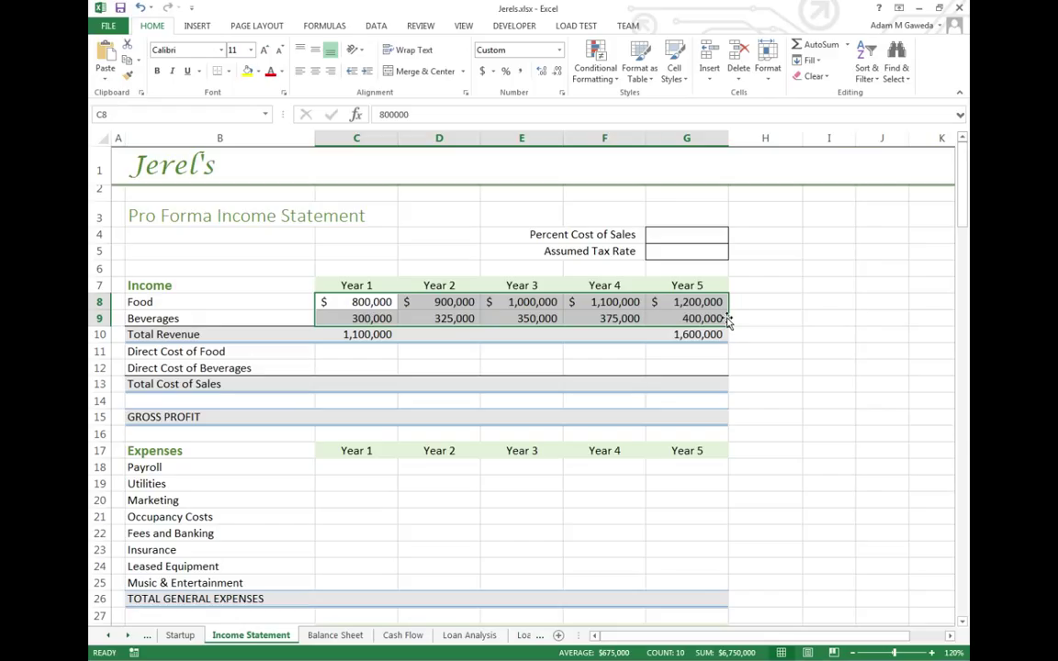
Step: Undo the linear fill and set the Fill Series options to a Growth type with Trend checked
key(ctrl+z)
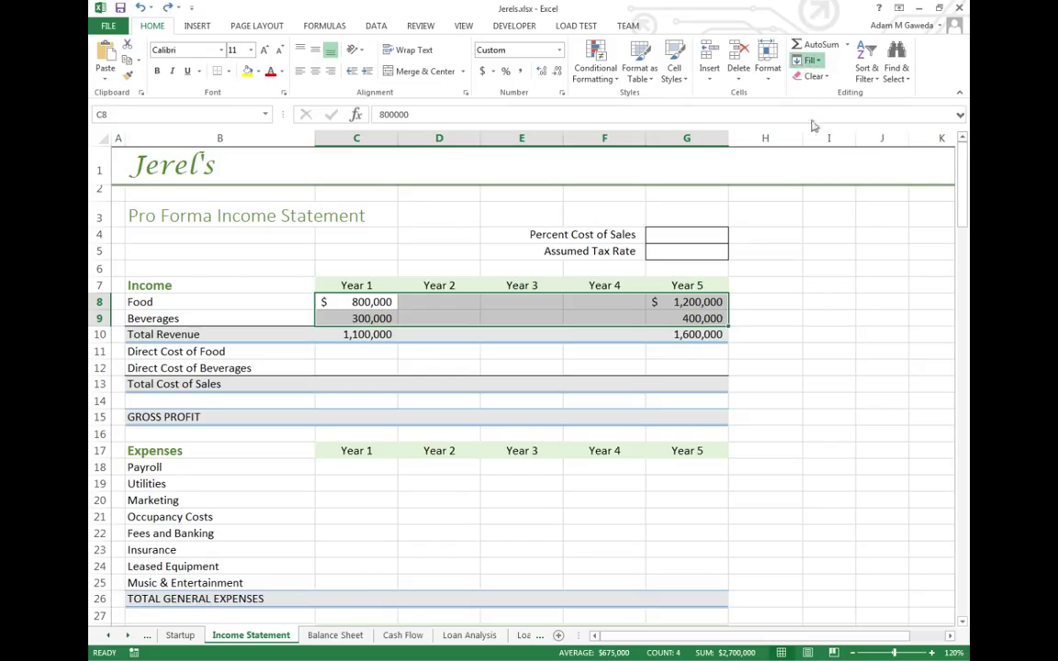
key(alt+h)
key(f)
key(i)
key(s)
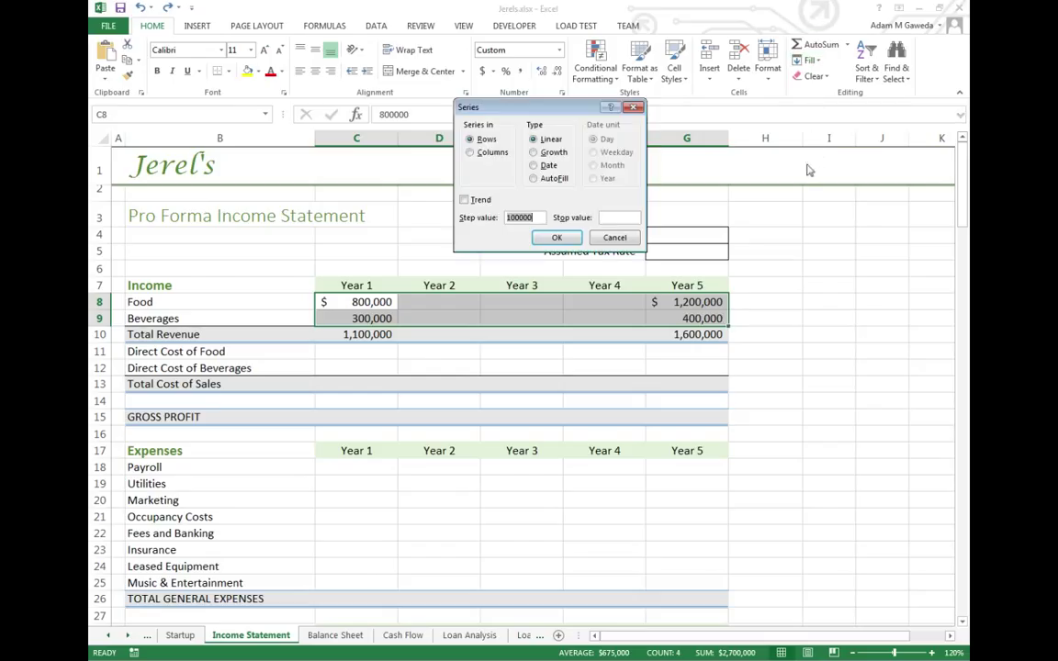
click(535, 153)
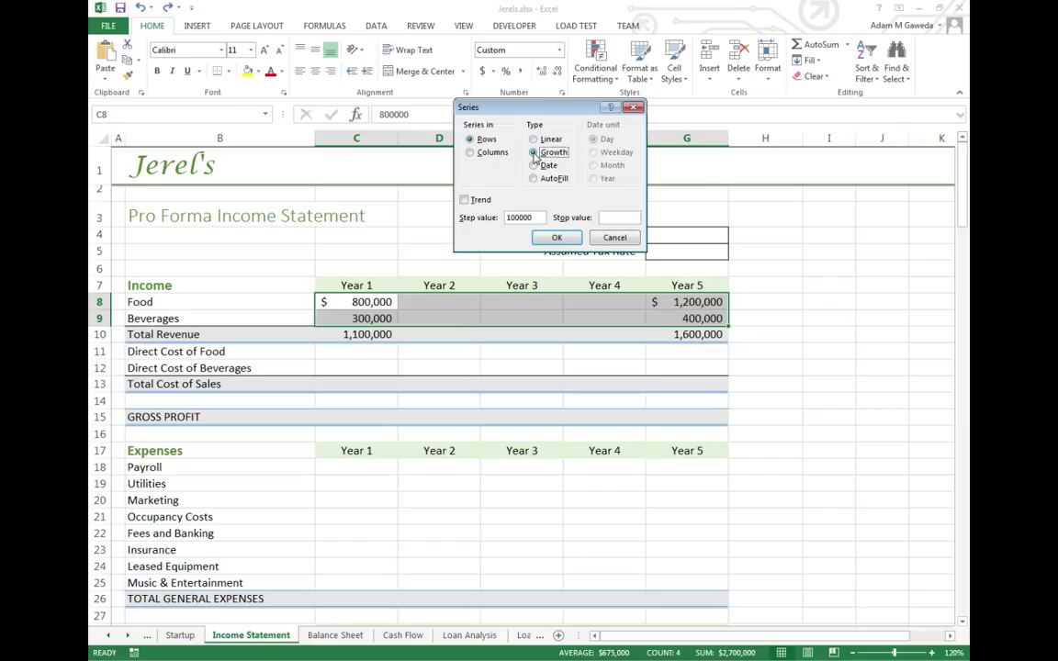
click(465, 201)
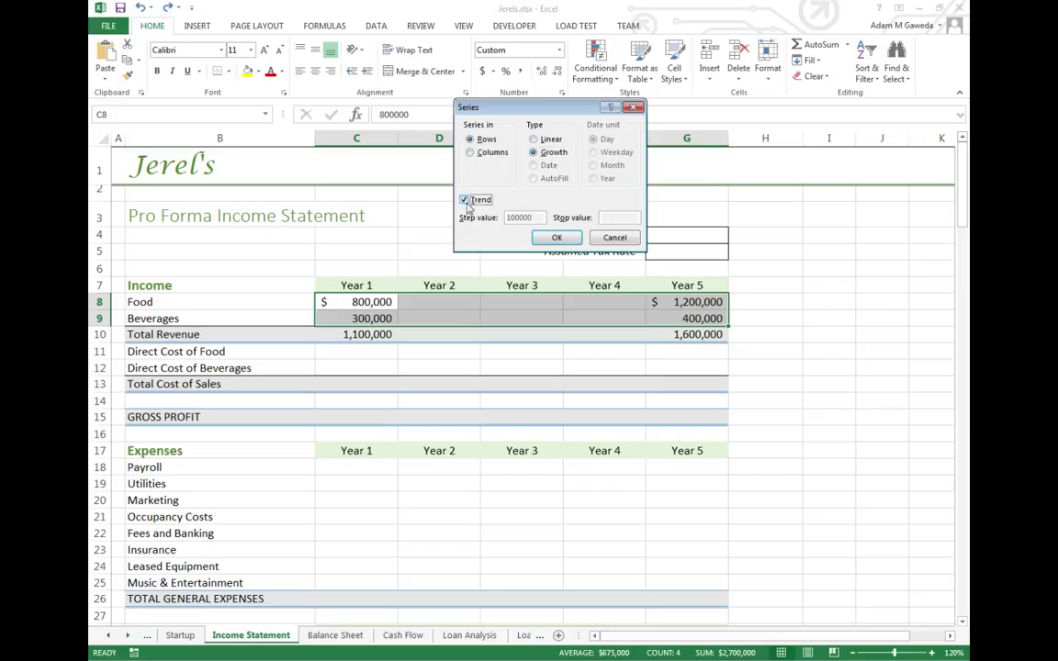
Step: Apply the growth trend fill and check the Year 2–4 Food values in D8:F8
click(555, 239)
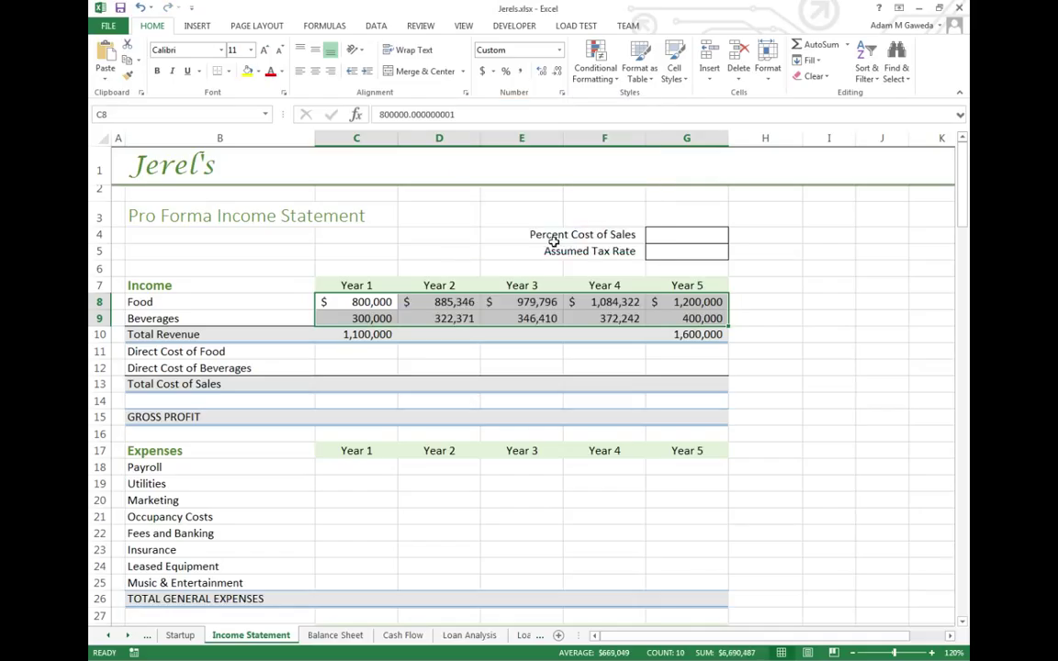
click(432, 303)
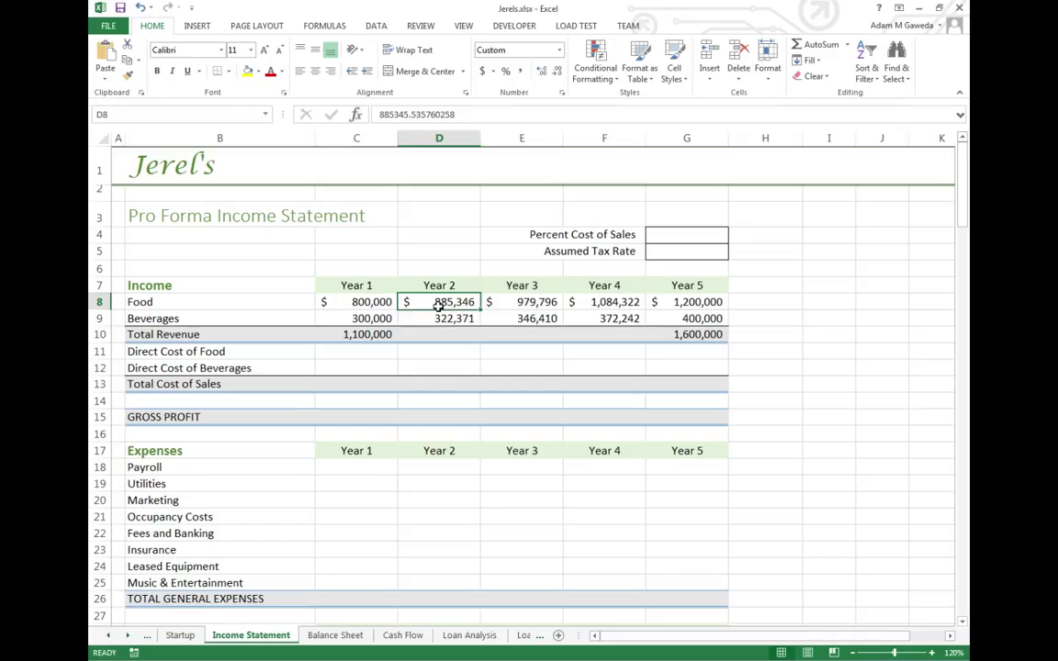
click(521, 303)
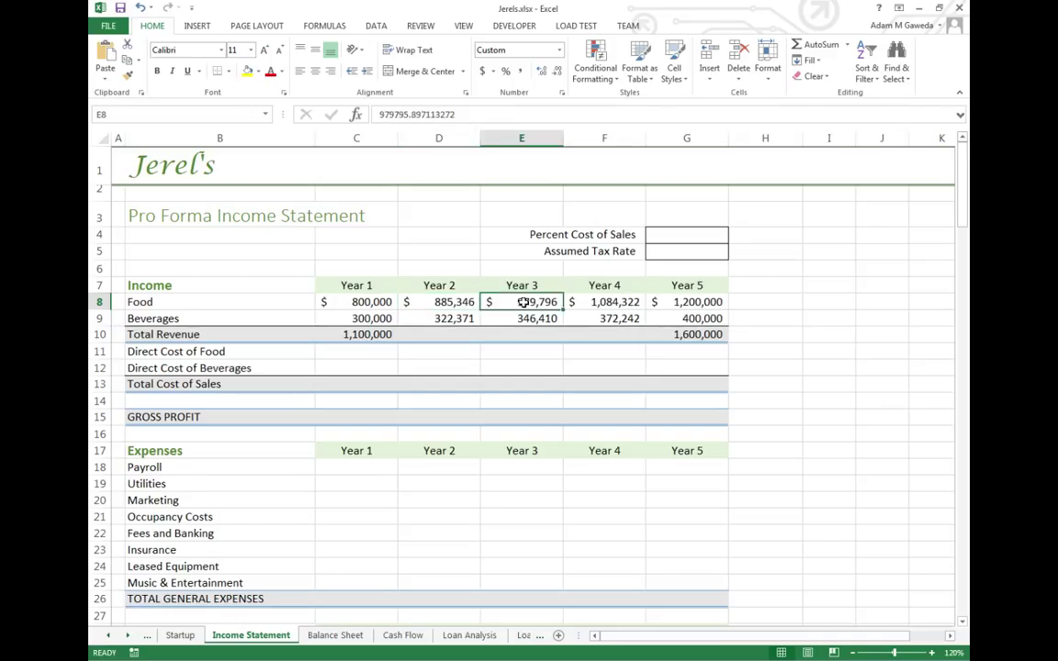
click(601, 303)
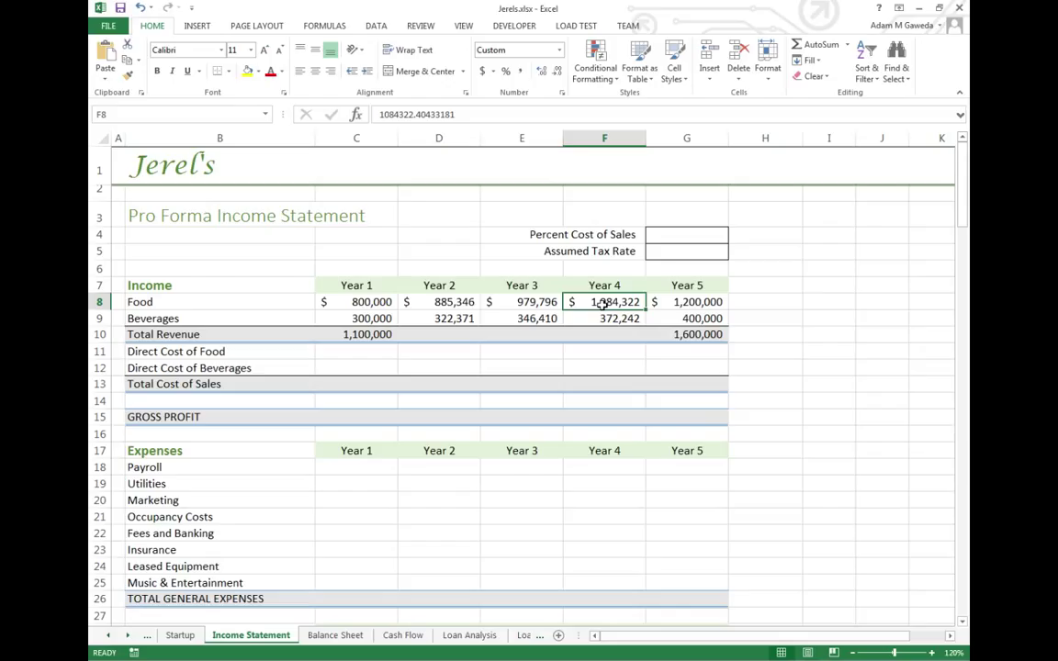
Step: Copy the C10 Total Revenue formula across to F10, giving 1,207,717, 1,326,206 and 1,456,564
click(386, 334)
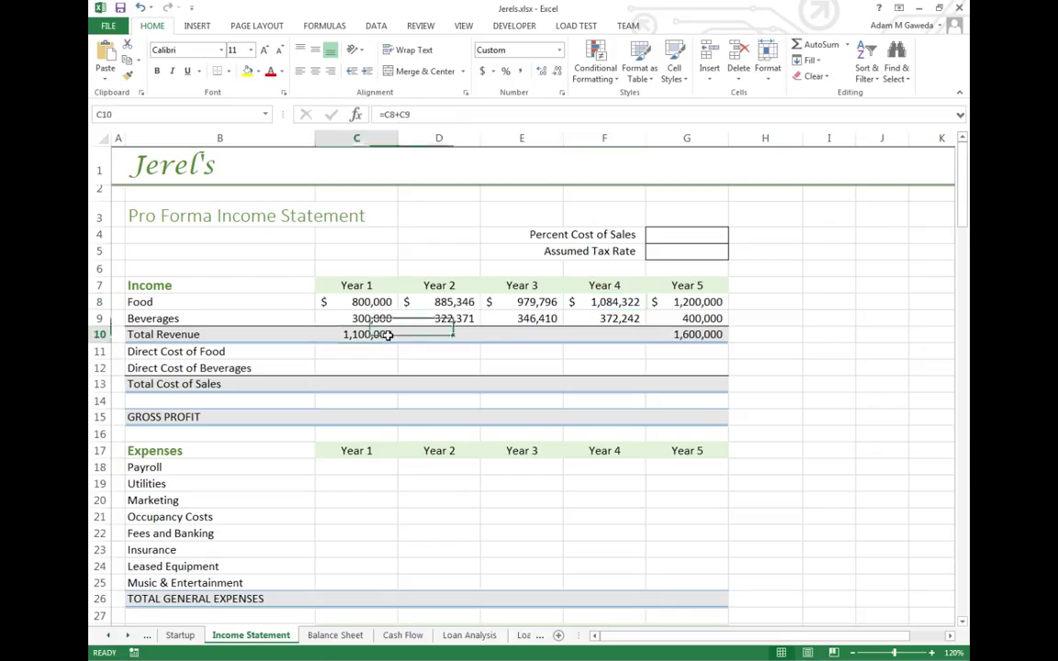
drag(398, 344, 641, 339)
click(690, 337)
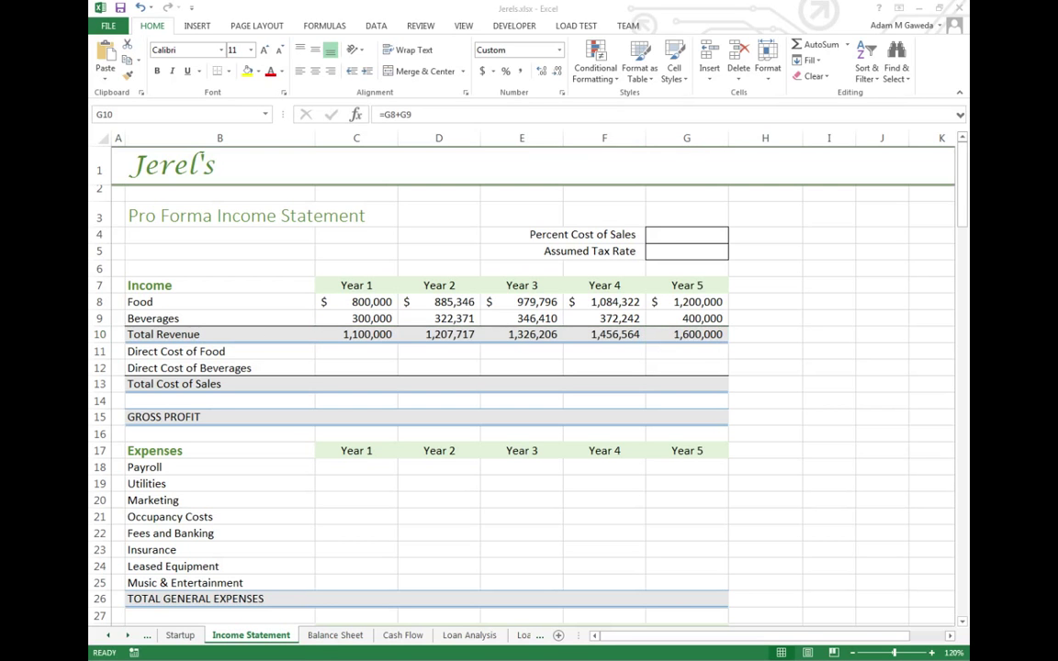